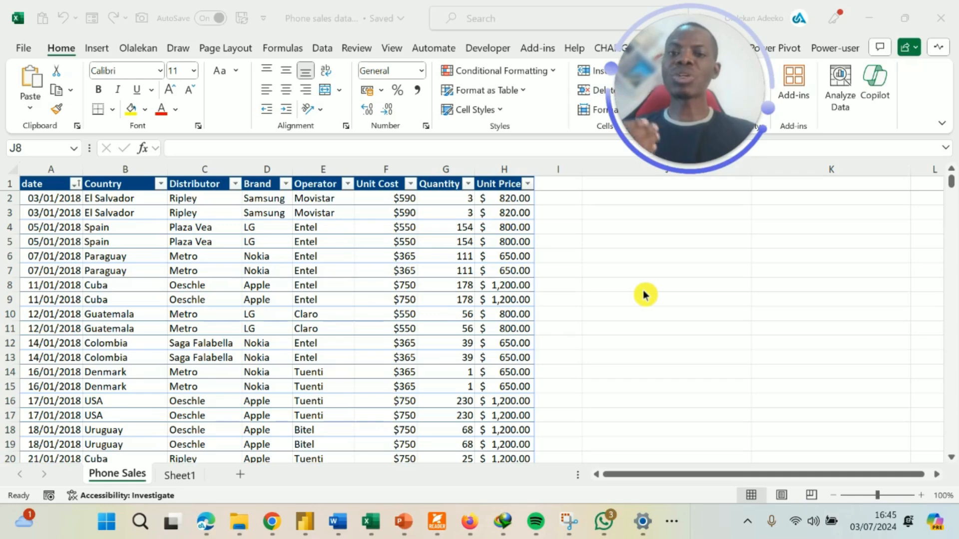
- Open Copilot for the phone sales table and look through its Create, Edit and Understand options
left_click(584, 216)
left_click(498, 189)
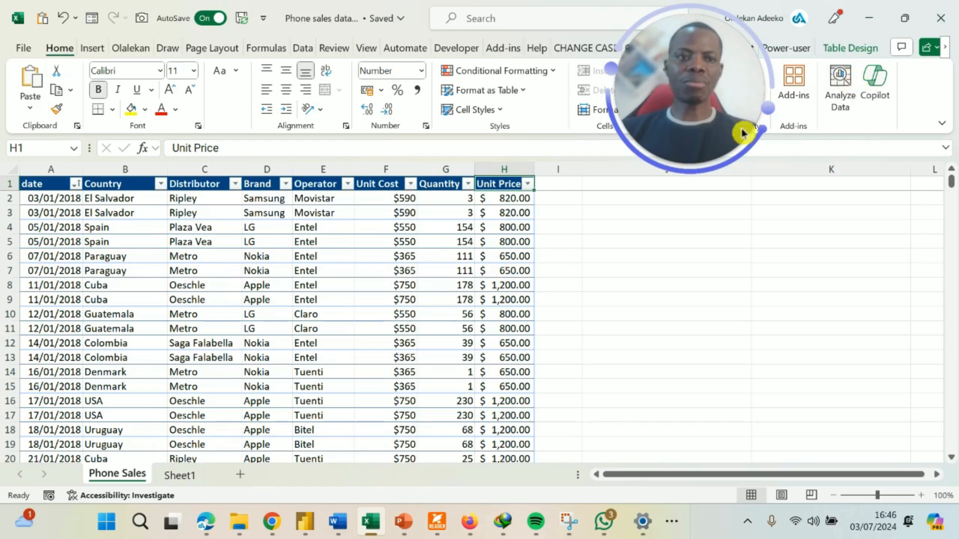
left_click(876, 94)
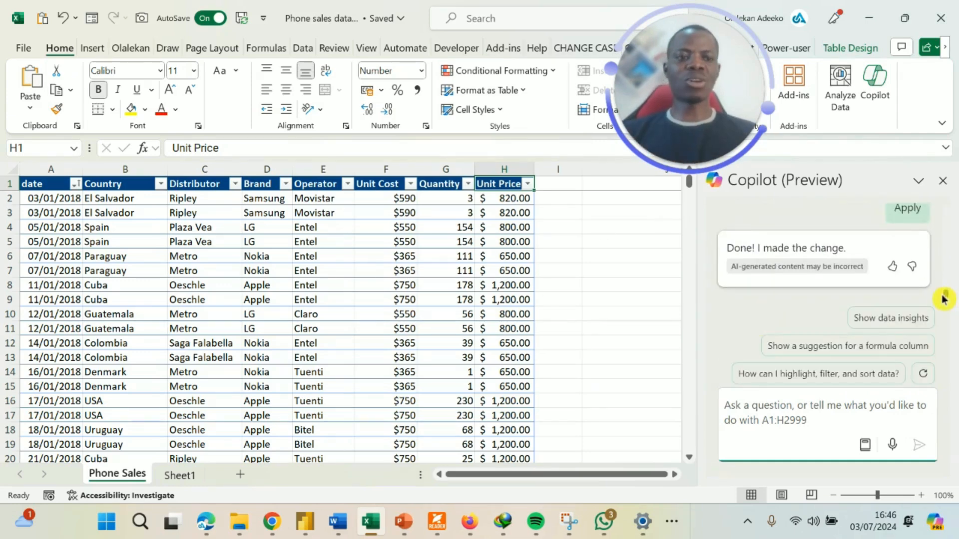
left_click_drag(947, 299, 946, 207)
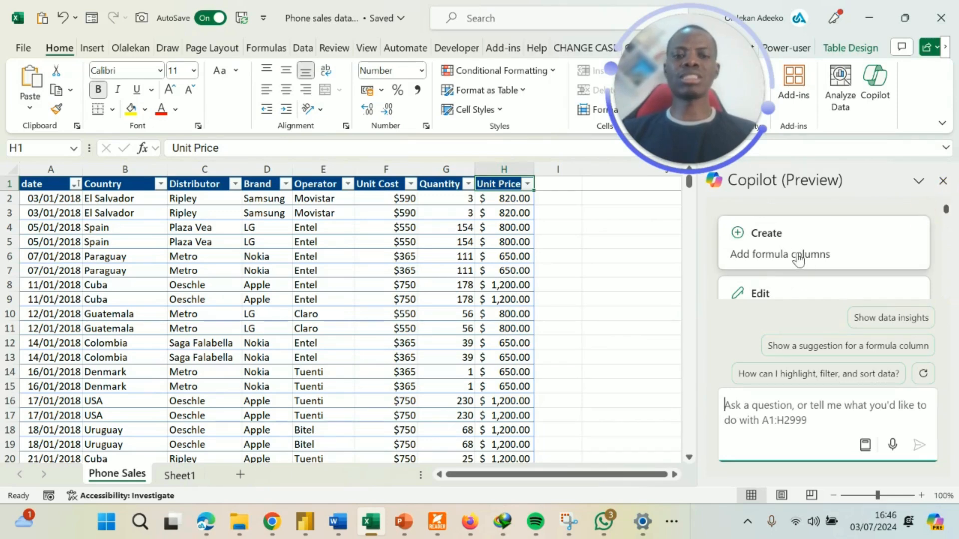
scroll(914, 255, "down", 1)
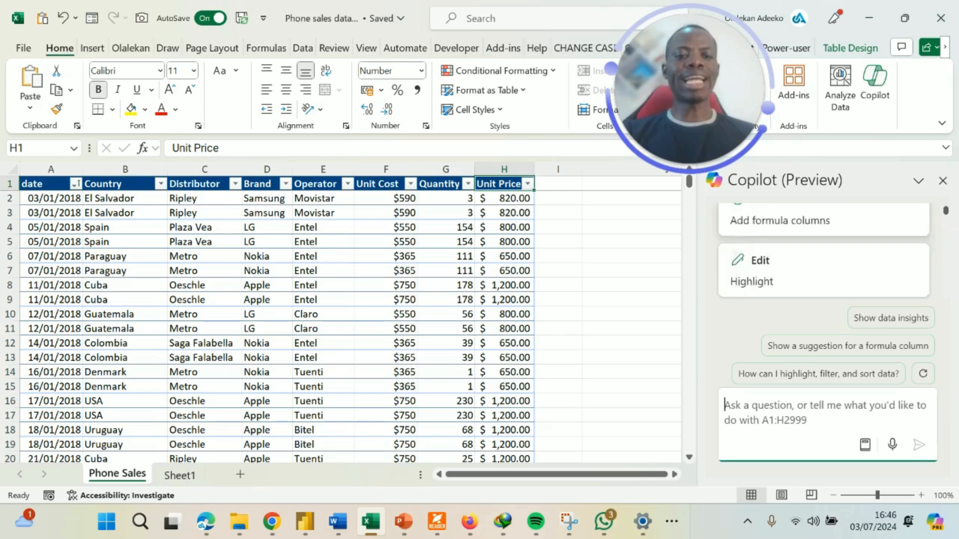
scroll(825, 255, "down", 3)
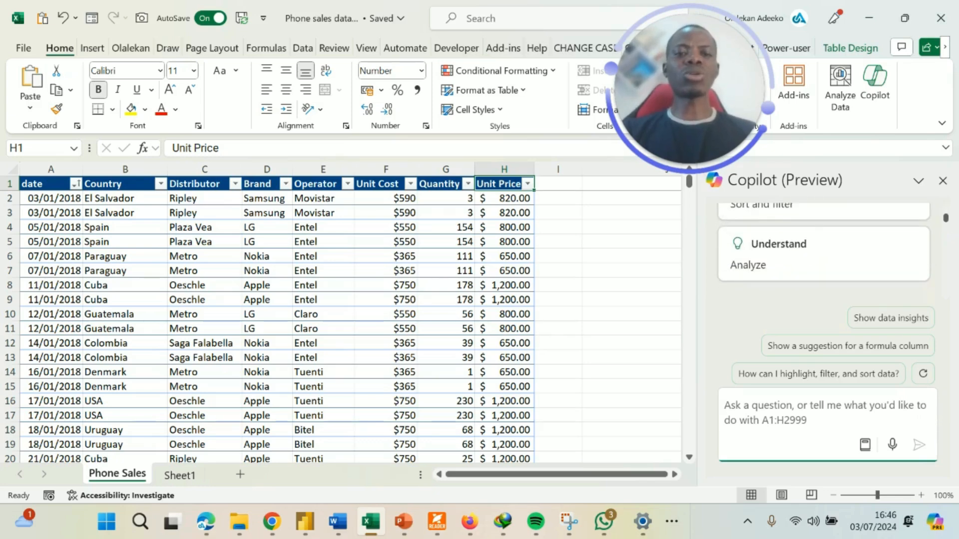
scroll(824, 254, "down", 1)
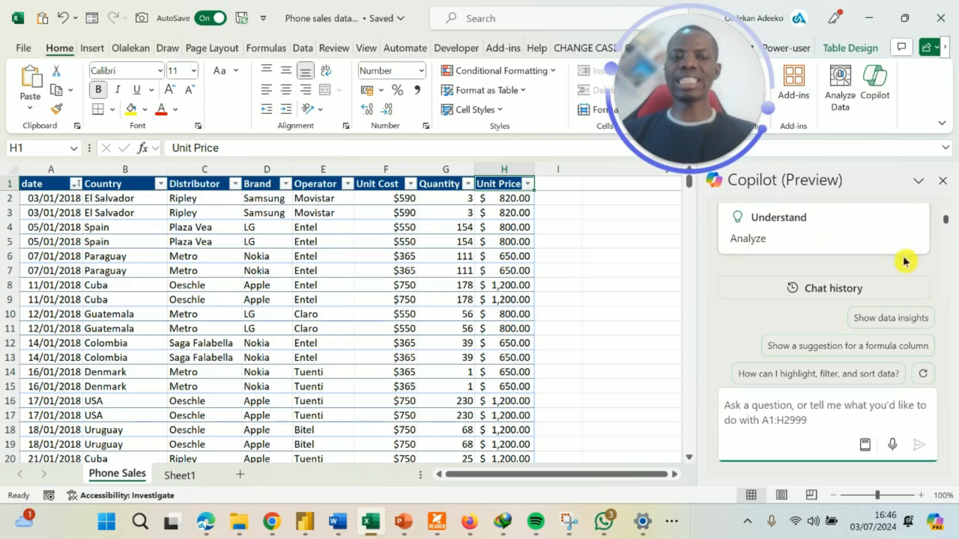
left_click_drag(946, 223, 945, 199)
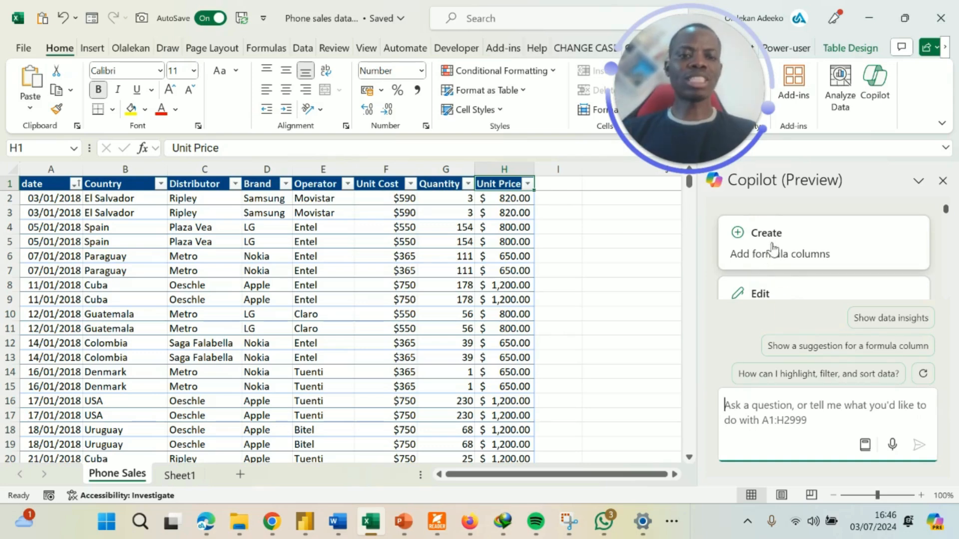
- Choose Copilot's option to add formula columns and submit the request "Add a column for total sales"
left_click(773, 249)
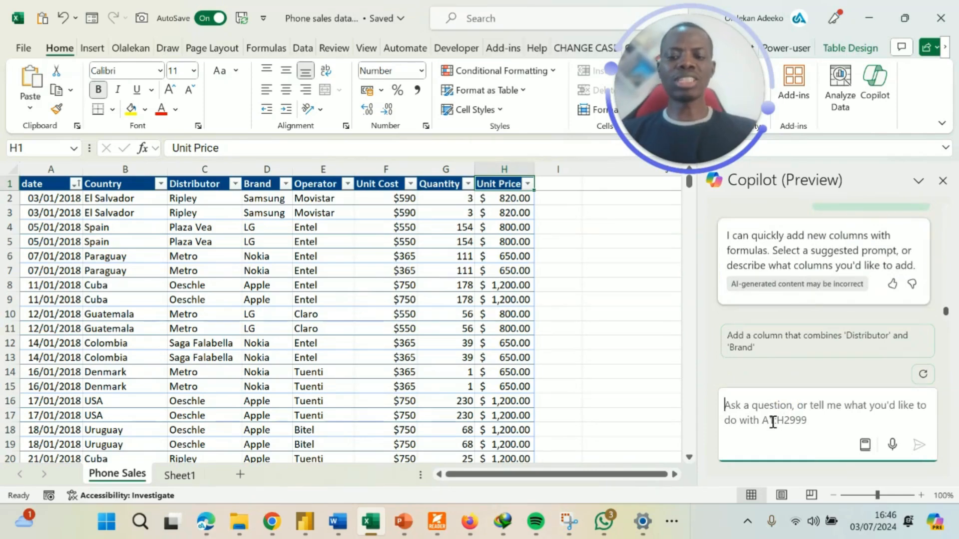
type("Add a column for total sales")
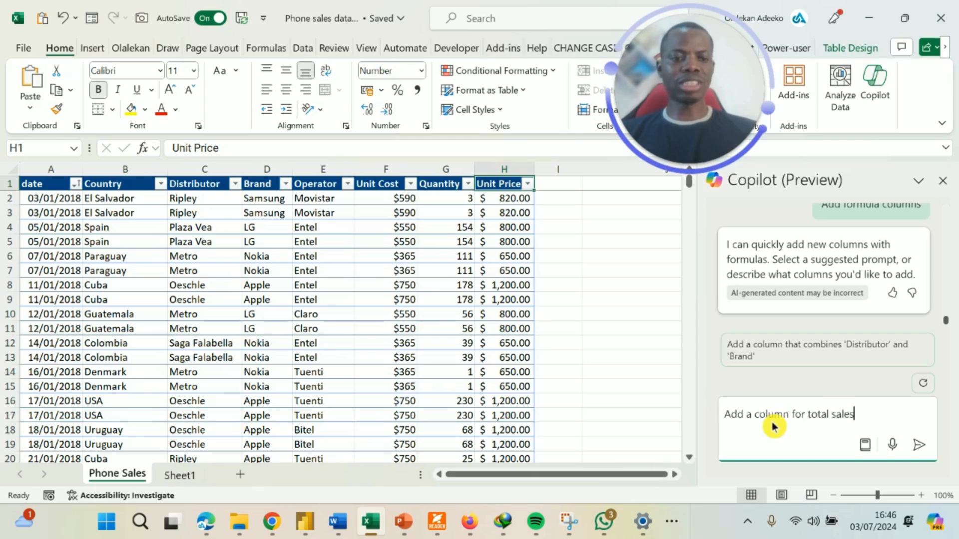
key("Return")
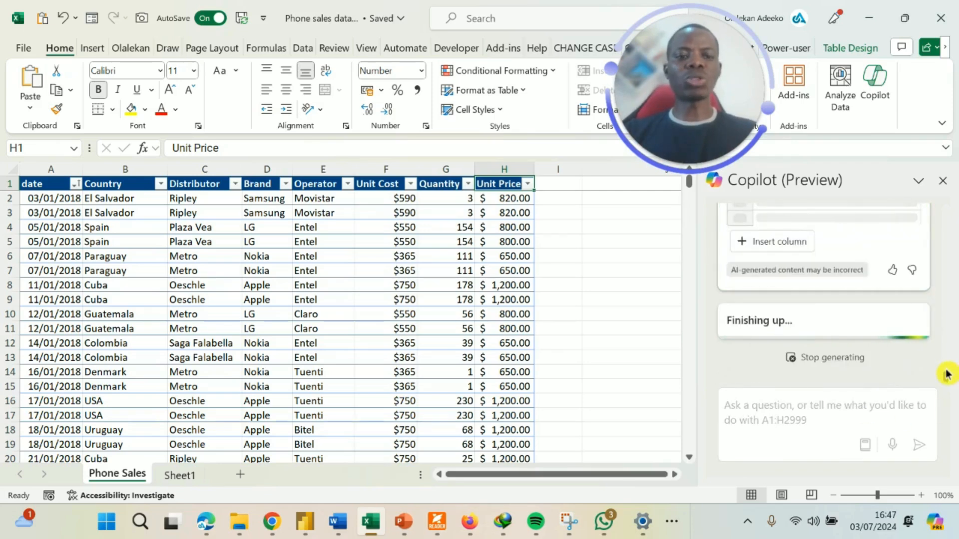
- Review Copilot's suggested Total Sales formula, Quantity times Unit Price, and insert the column into the table
left_click_drag(946, 371, 942, 359)
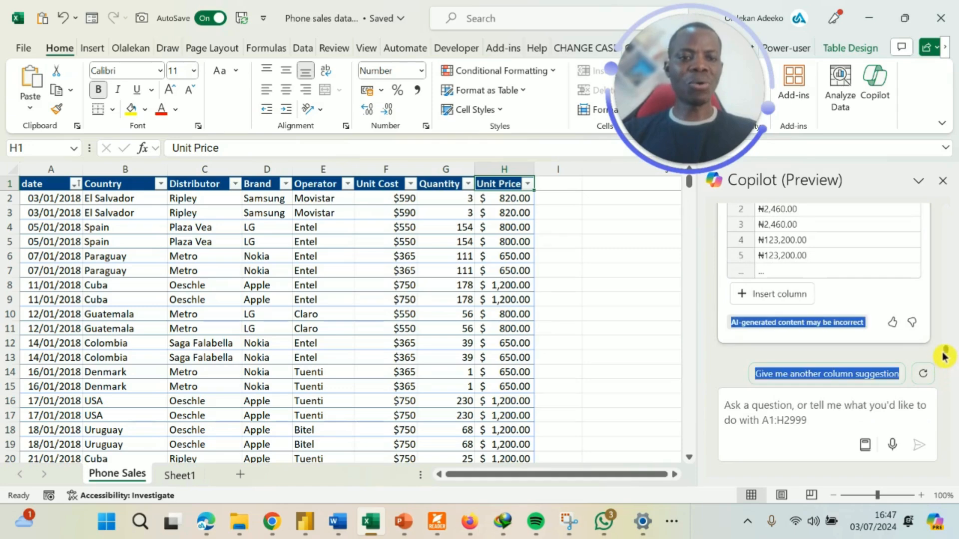
scroll(829, 280, "up", 3)
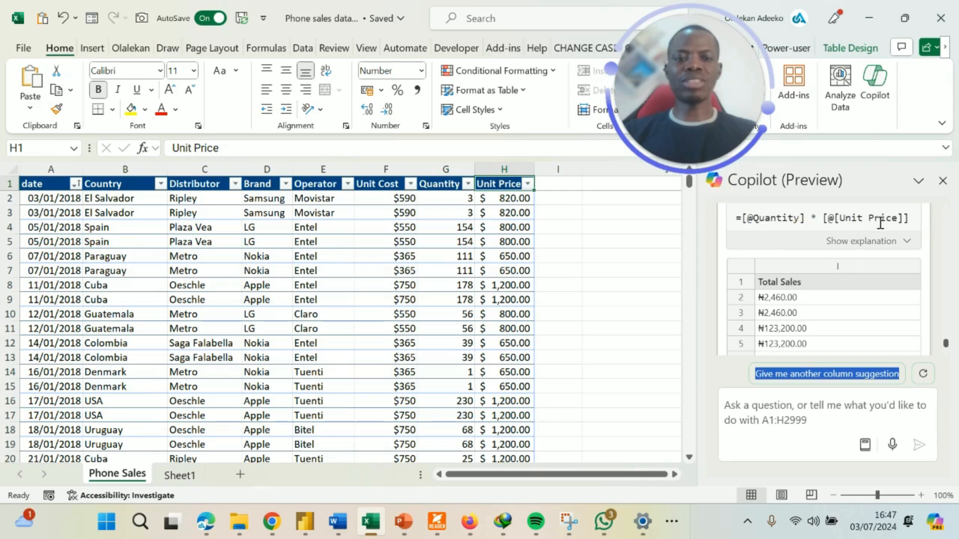
scroll(813, 321, "down", 3)
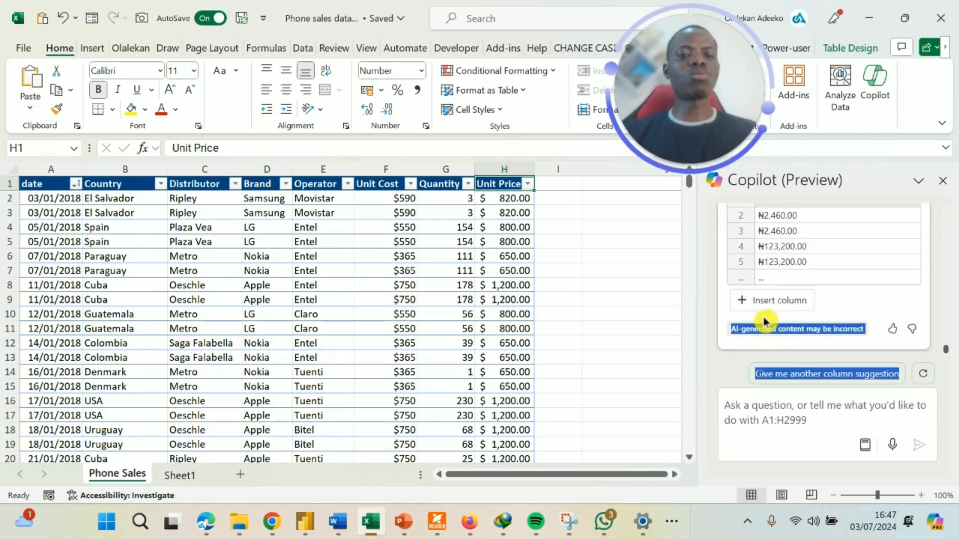
left_click(763, 302)
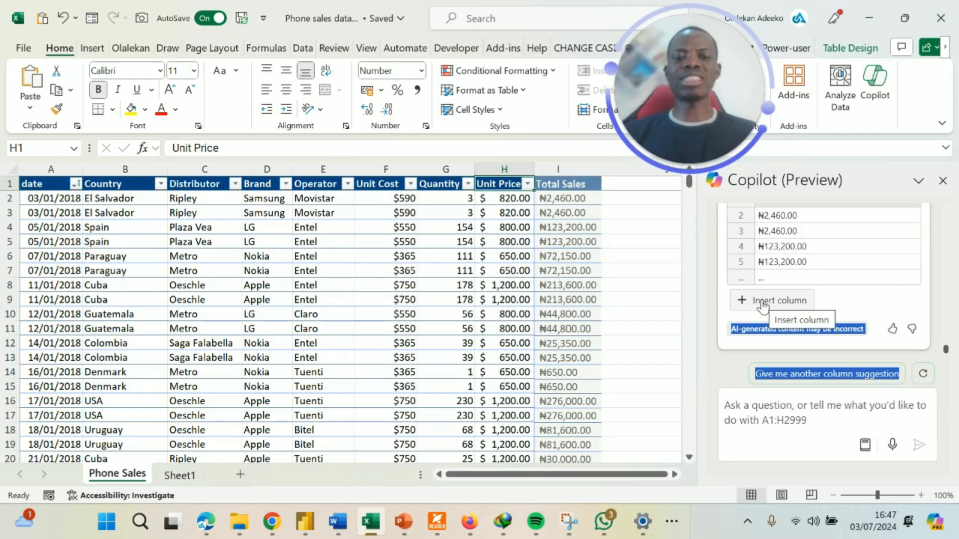
left_click(773, 302)
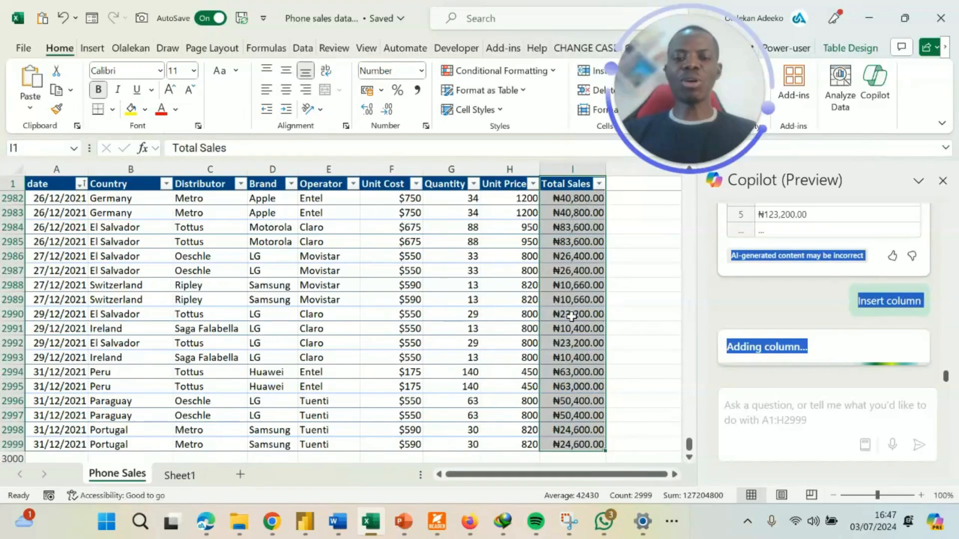
- Ask Copilot to "format as dollars" and apply its proposed currency format and column autofit to Total Sales
left_click(742, 409)
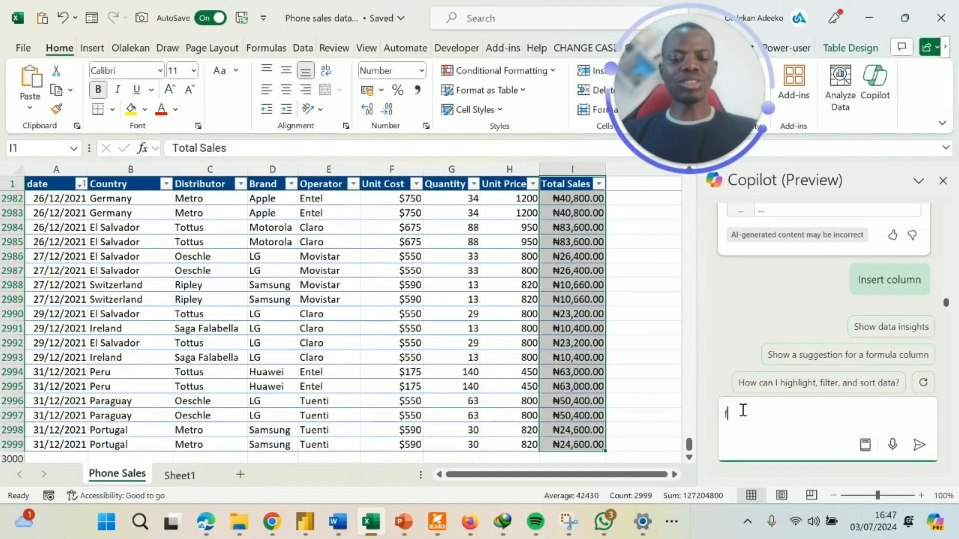
type("format as dollars")
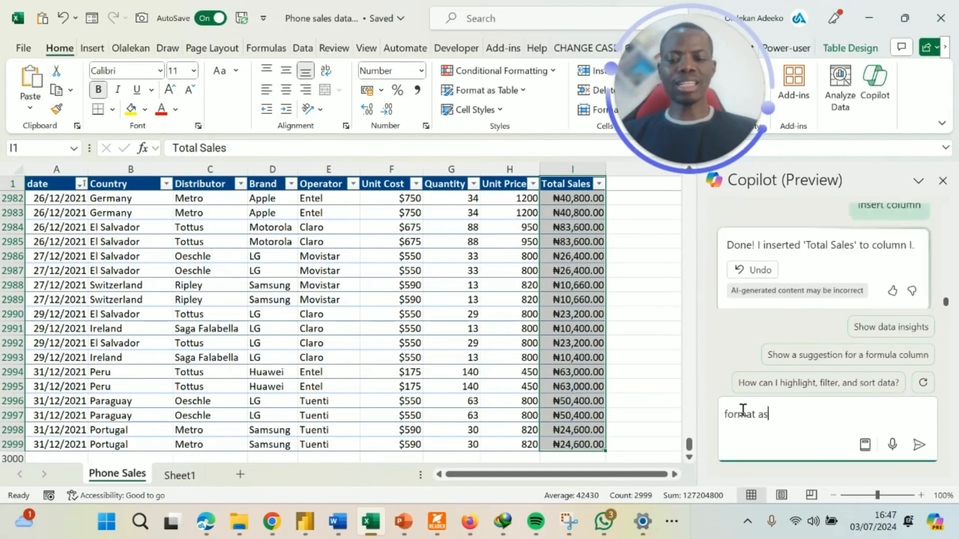
key("Return")
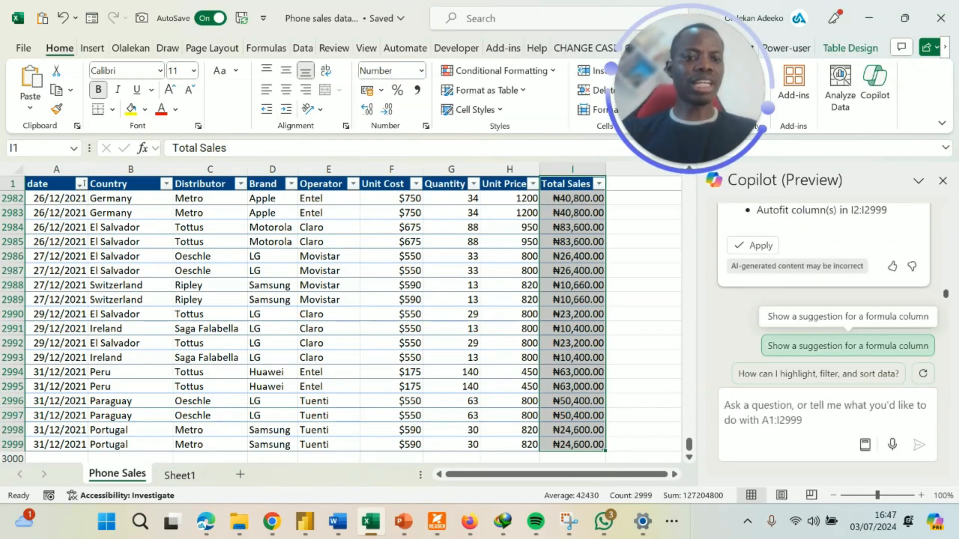
scroll(823, 251, "up", 2)
scroll(824, 250, "down", 1)
scroll(823, 250, "up", 1)
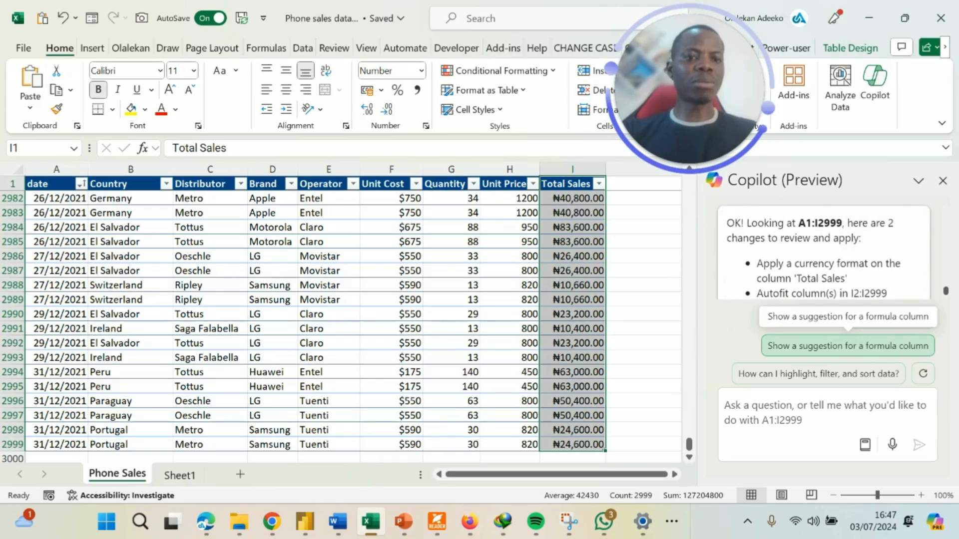
scroll(823, 251, "down", 2)
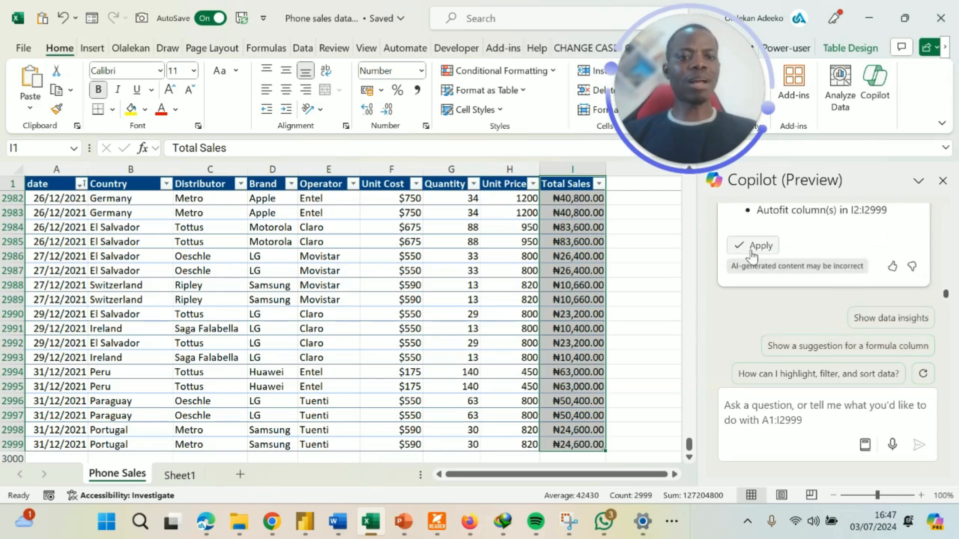
left_click(754, 246)
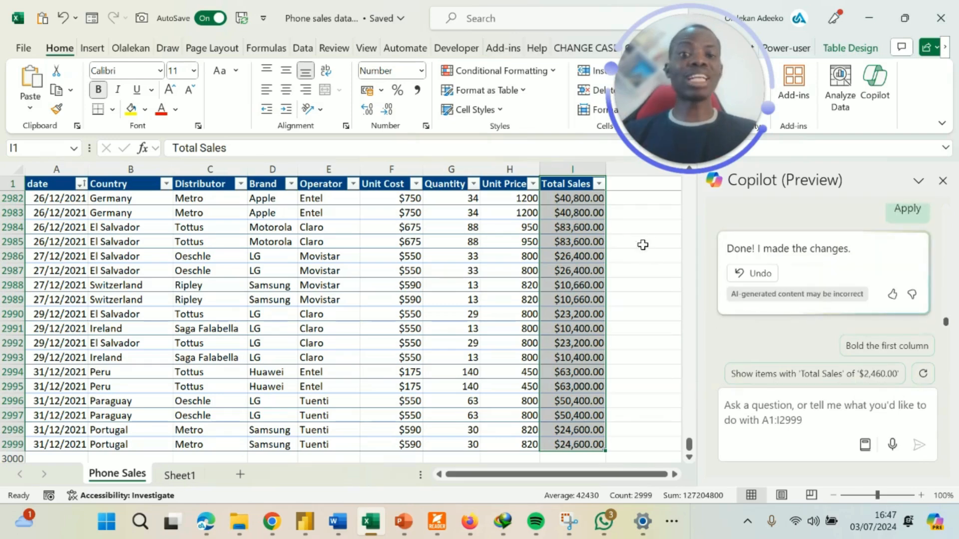
- Ask Copilot to add data scales as conditional formatting and apply the proposed red-white-green color scale to A2:I2999
left_click(749, 416)
type("a")
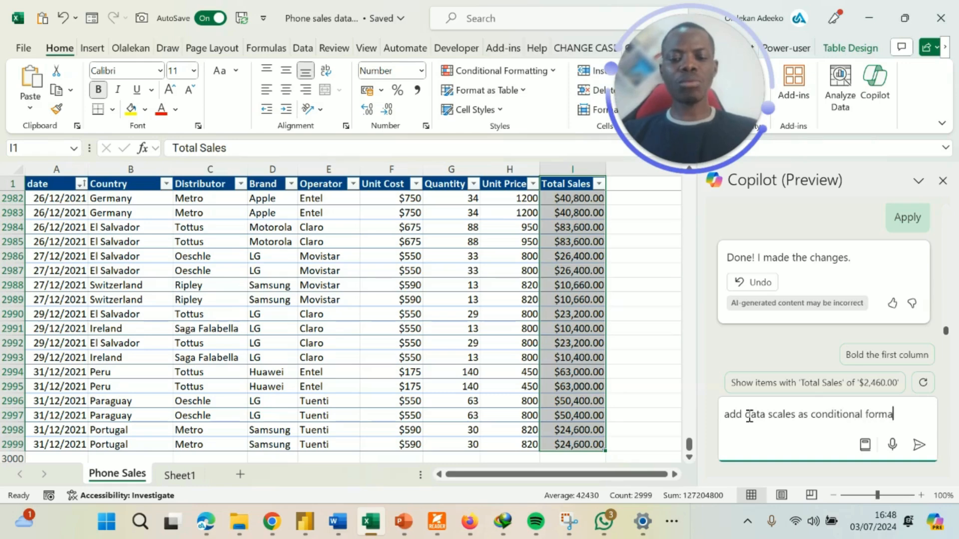
key("Return")
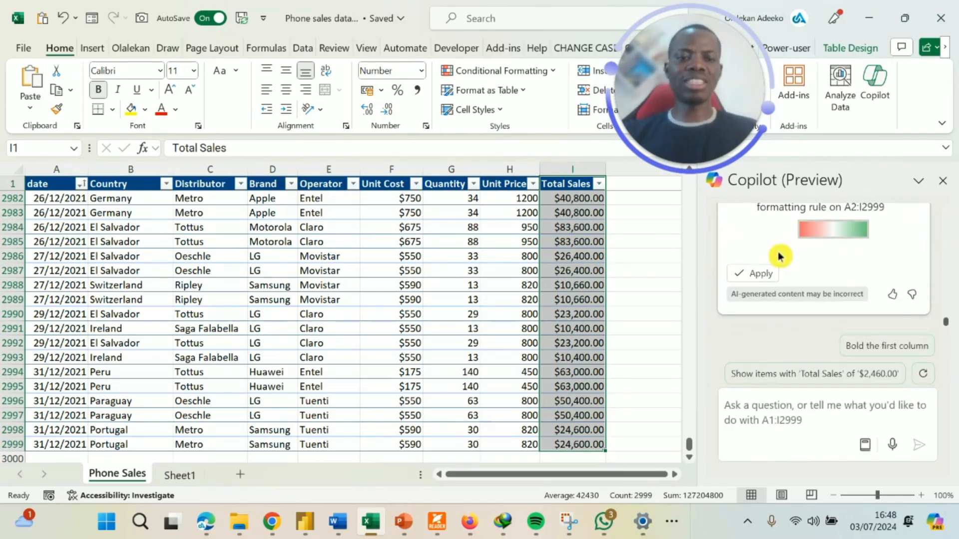
left_click(750, 273)
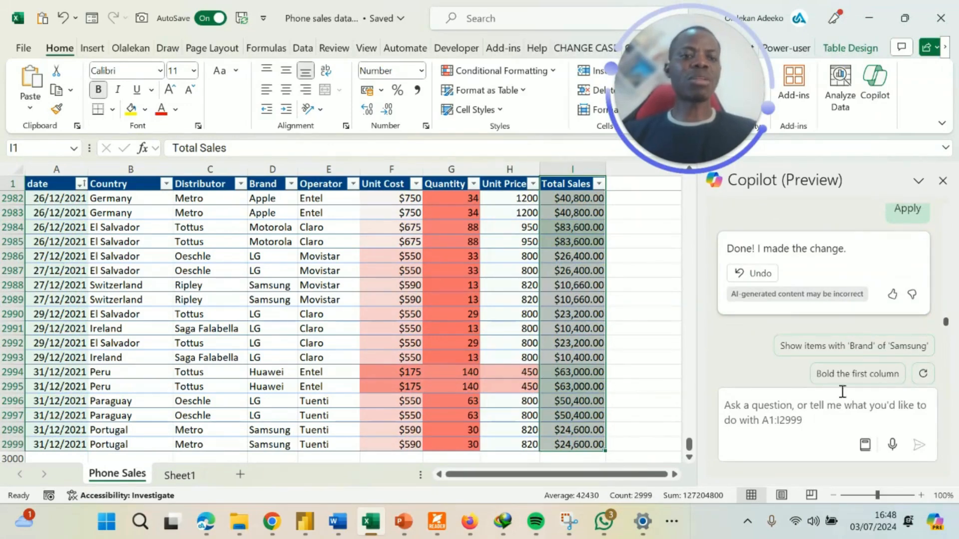
- Choose Copilot's Analyze option and request an analysis of "operator by total sales"
left_click_drag(948, 324, 948, 210)
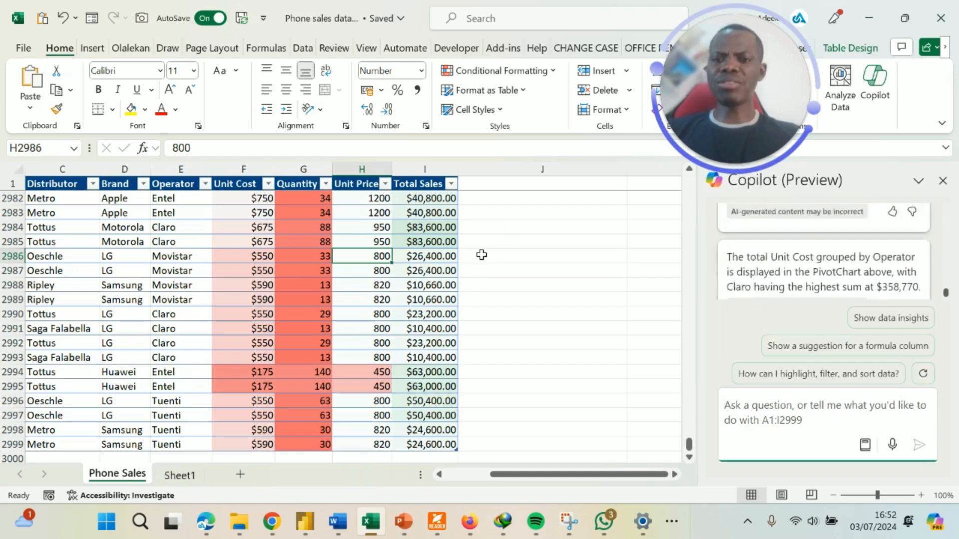
left_click(355, 244)
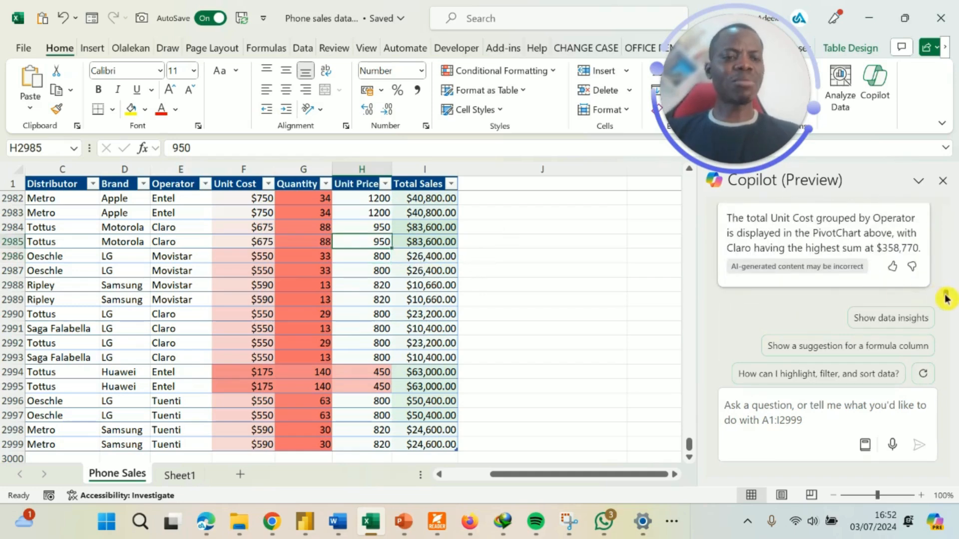
left_click_drag(948, 299, 947, 215)
left_click(762, 281)
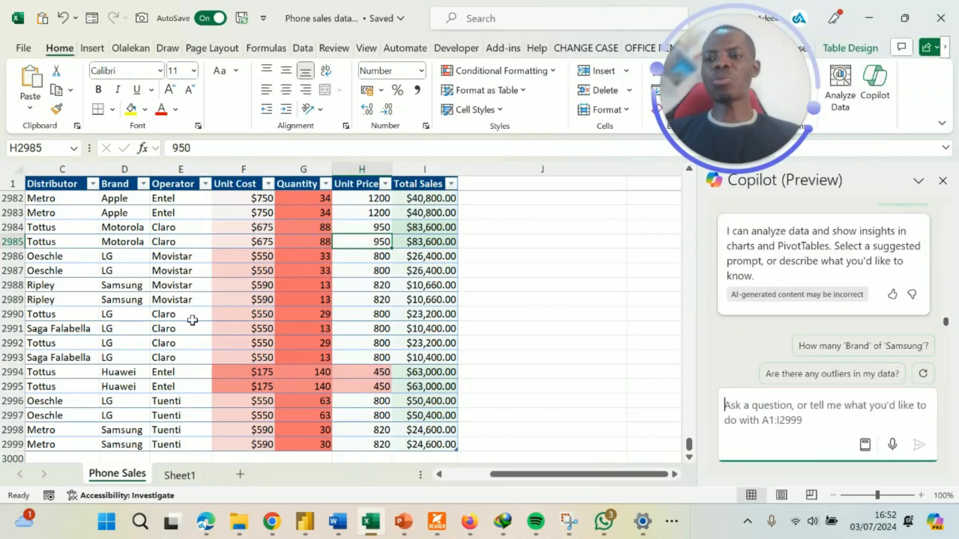
left_click(760, 410)
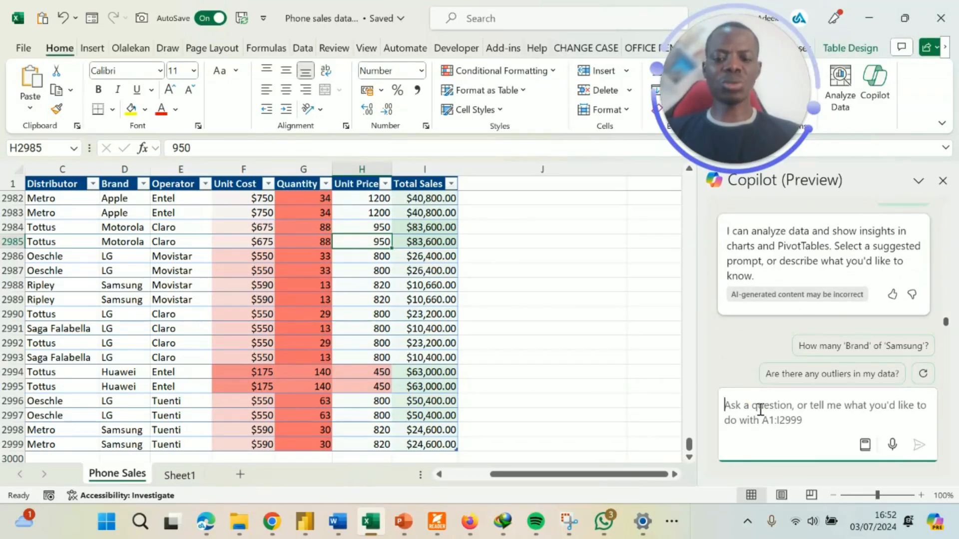
type("operator by total sales")
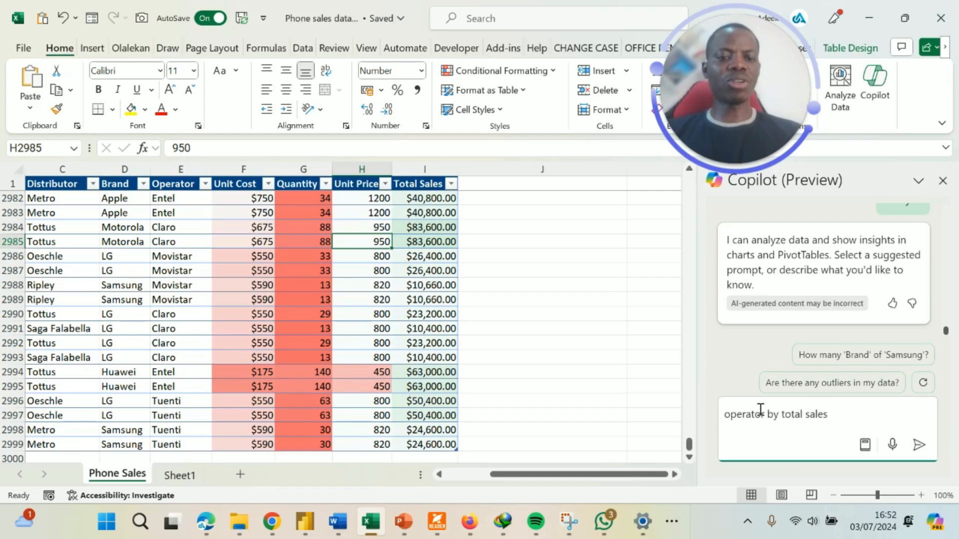
key("Return")
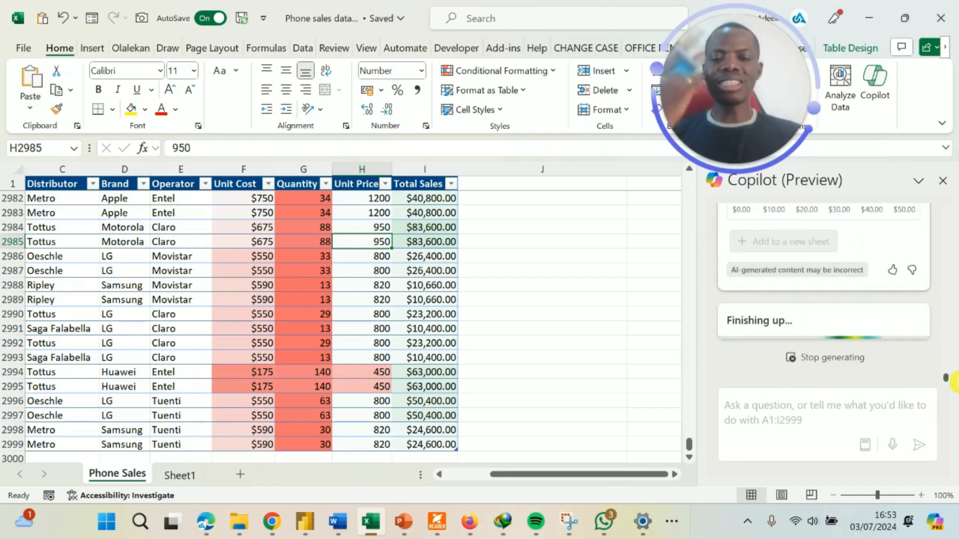
- Review the chart of Total Sales by Operator that Copilot produced and add it to a new sheet
left_click_drag(948, 382, 947, 376)
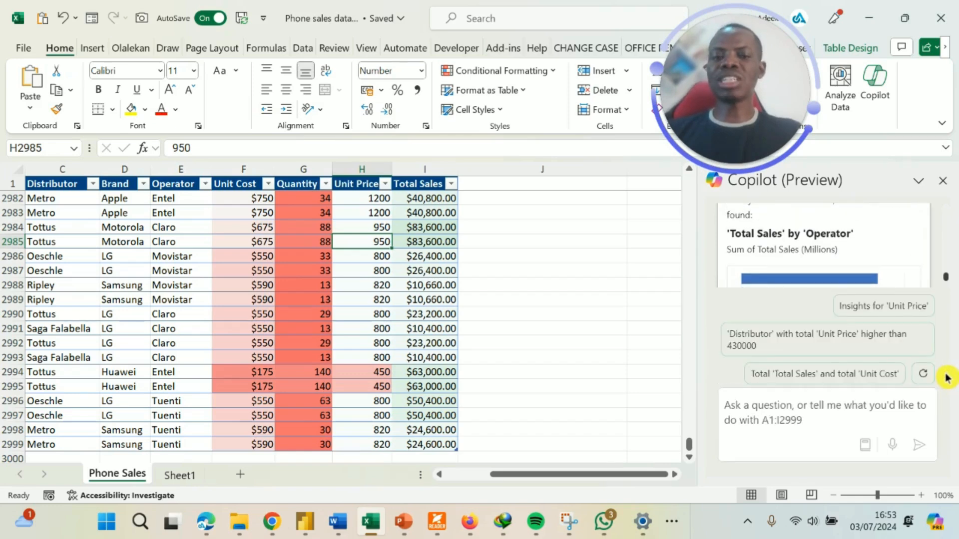
scroll(948, 390, "down", 5)
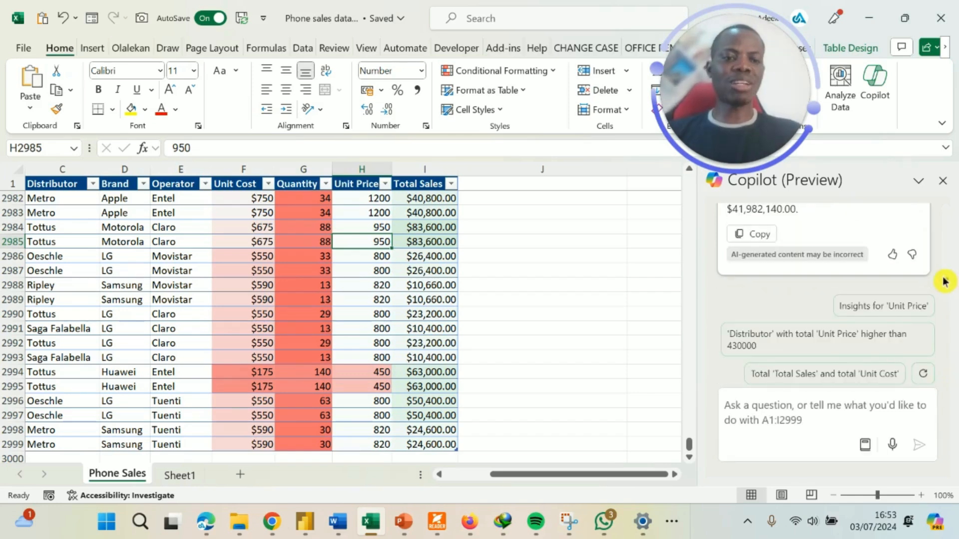
scroll(947, 286, "up", 5)
scroll(946, 285, "down", 5)
scroll(946, 283, "up", 2)
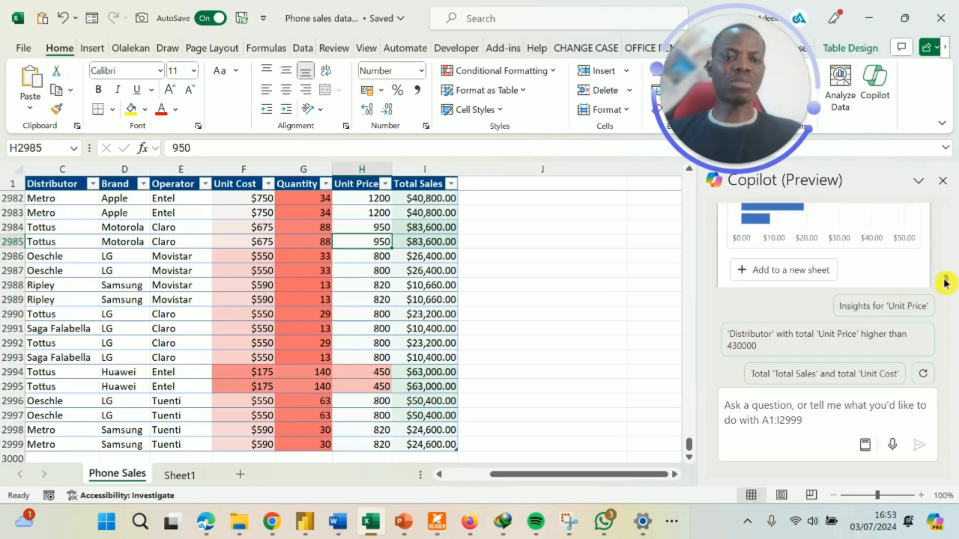
left_click(799, 270)
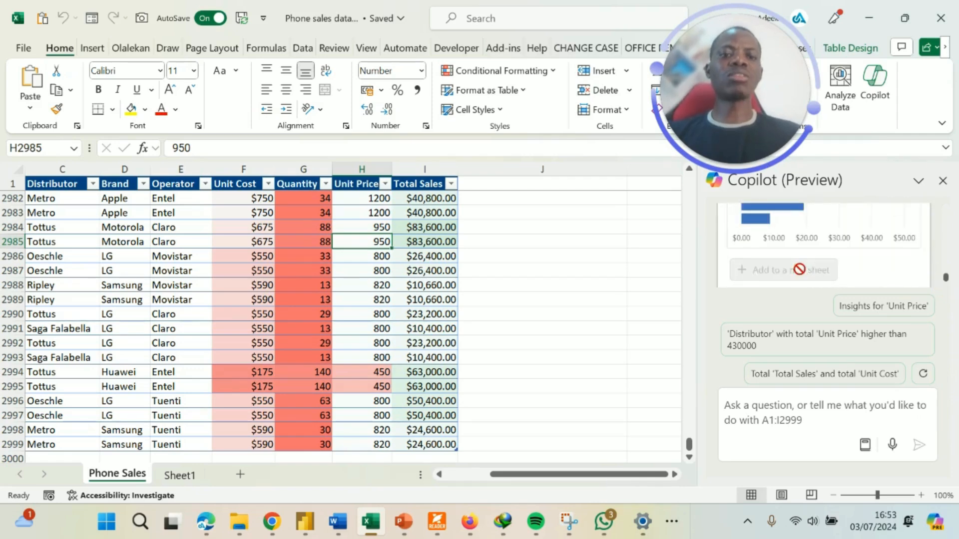